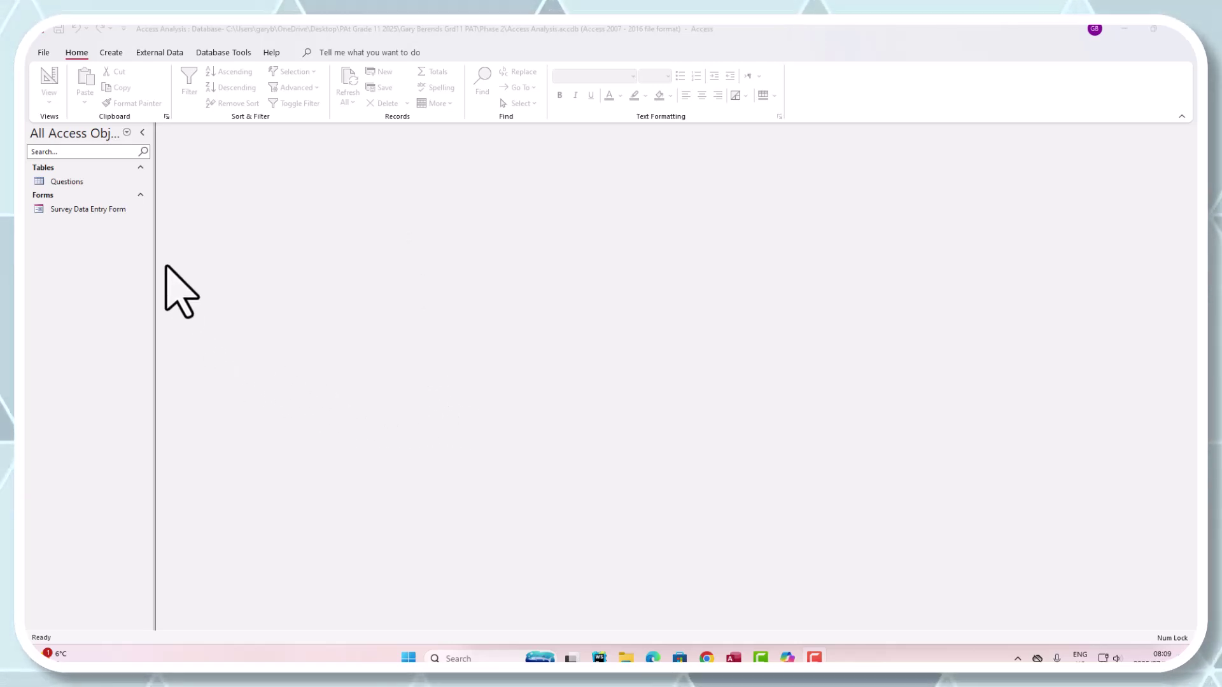
Open the Questions table to view its 20 survey responses (question IDs 4 to 23).
double_click(61, 184)
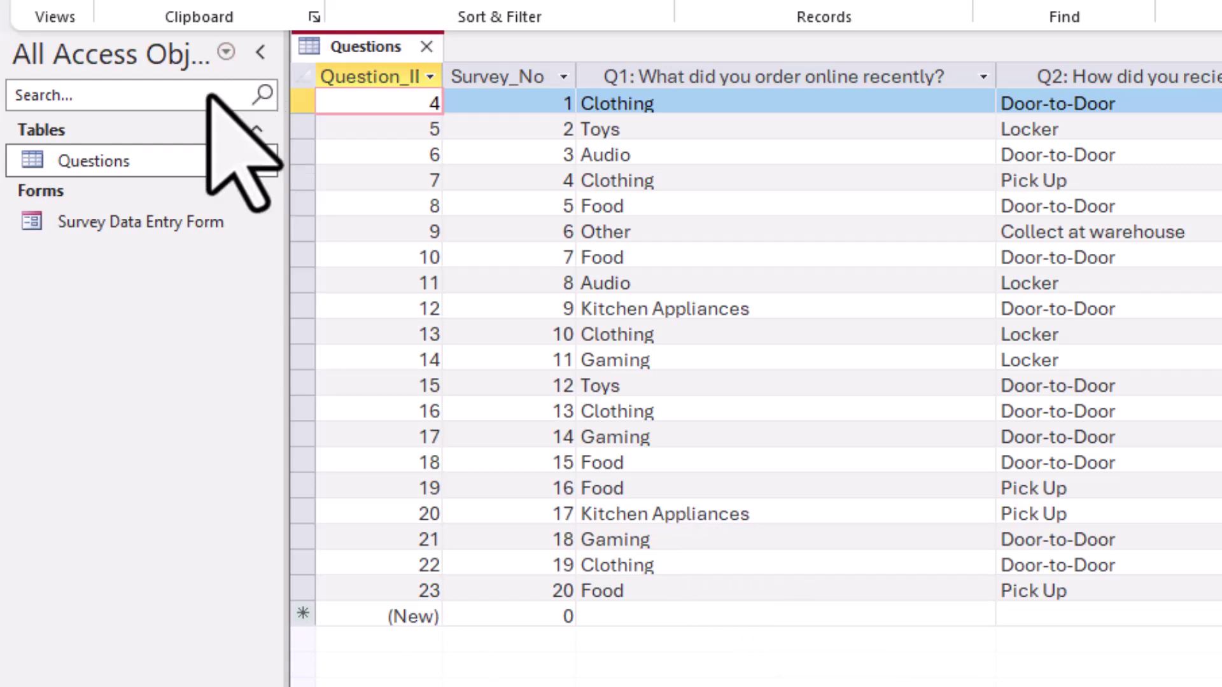
Close the Questions table and start a new query design with the Questions table added.
click(426, 47)
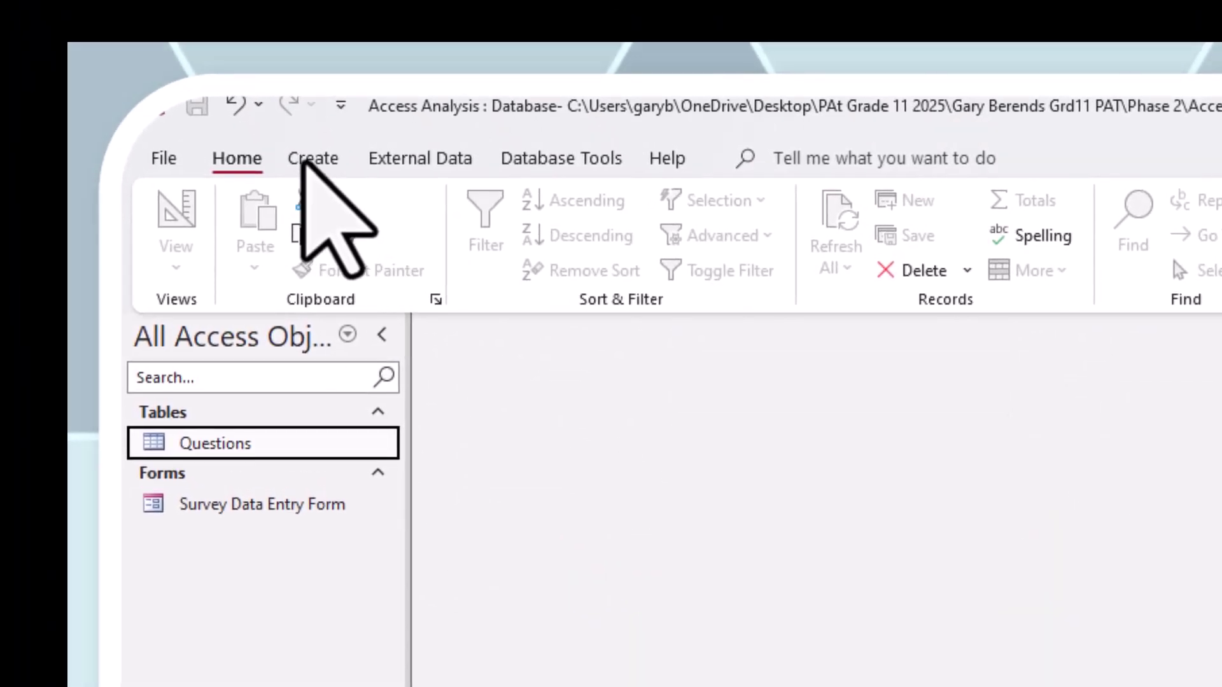
click(280, 82)
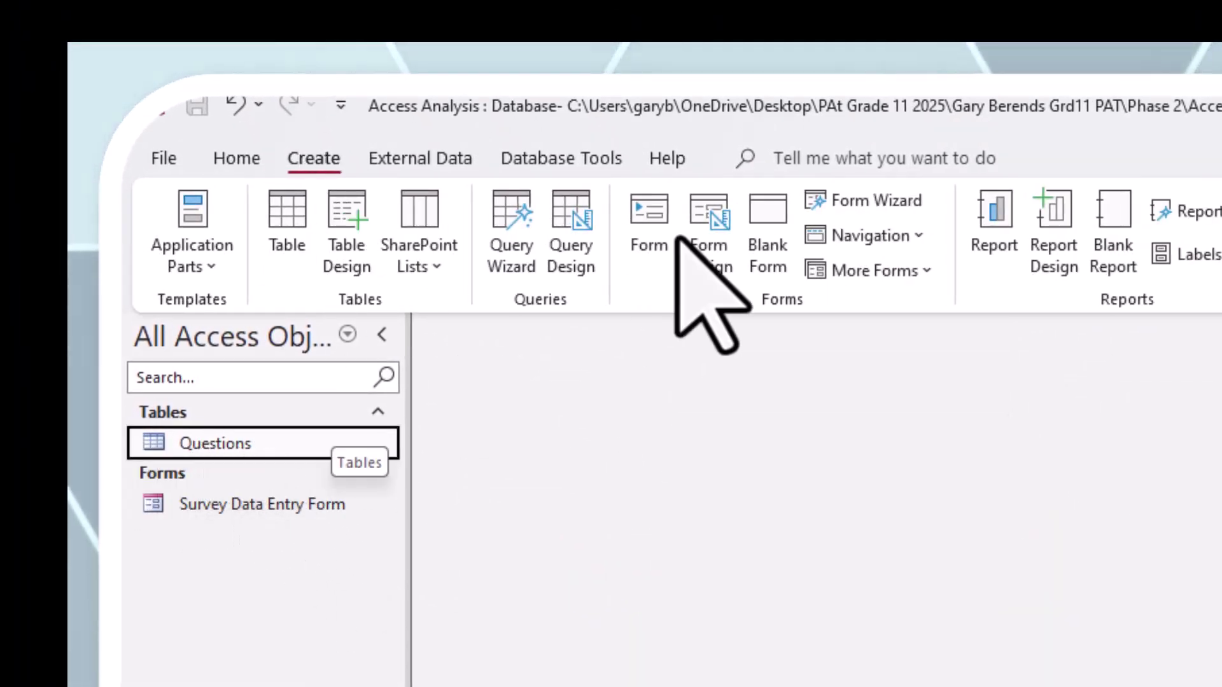
click(566, 232)
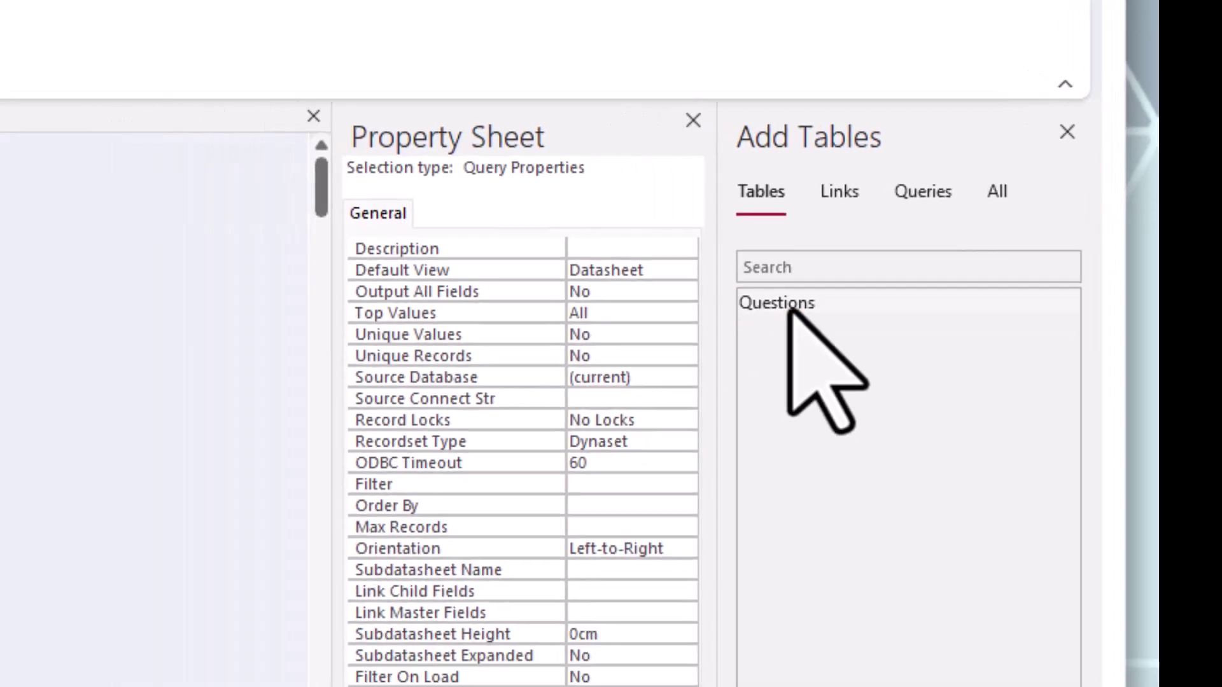
double_click(695, 344)
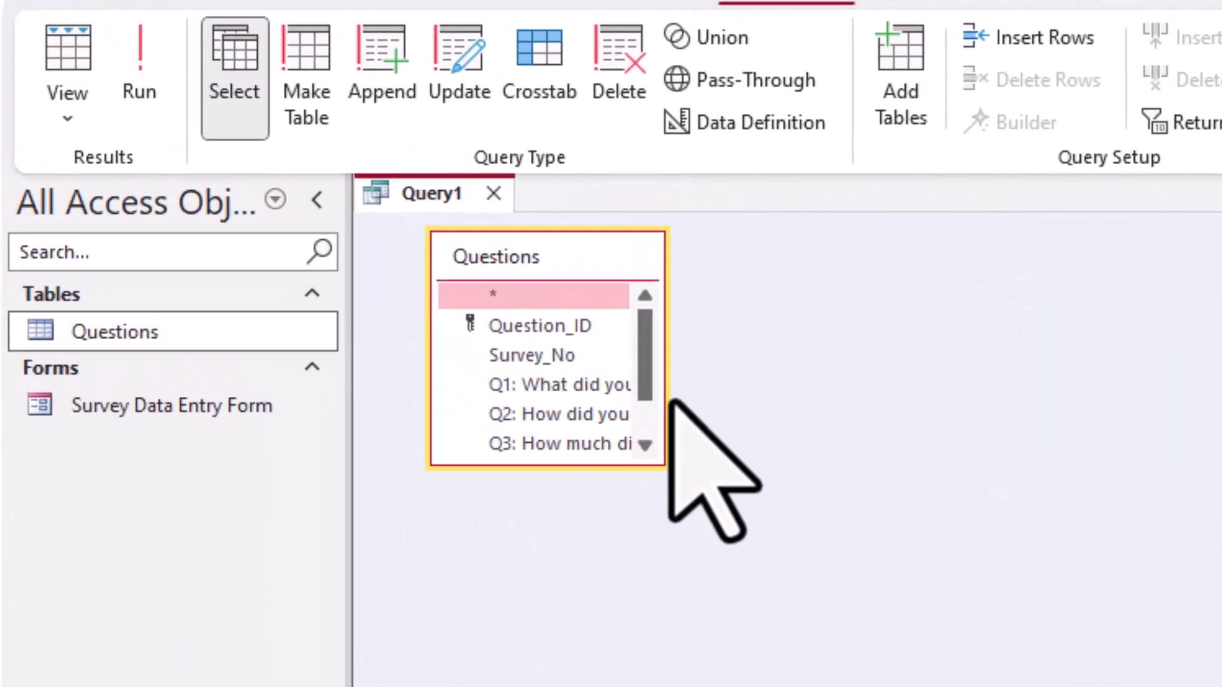
Add the Q1 field to the query grid and turn on Totals, grouping by Q1.
scroll(652, 400, down, 1)
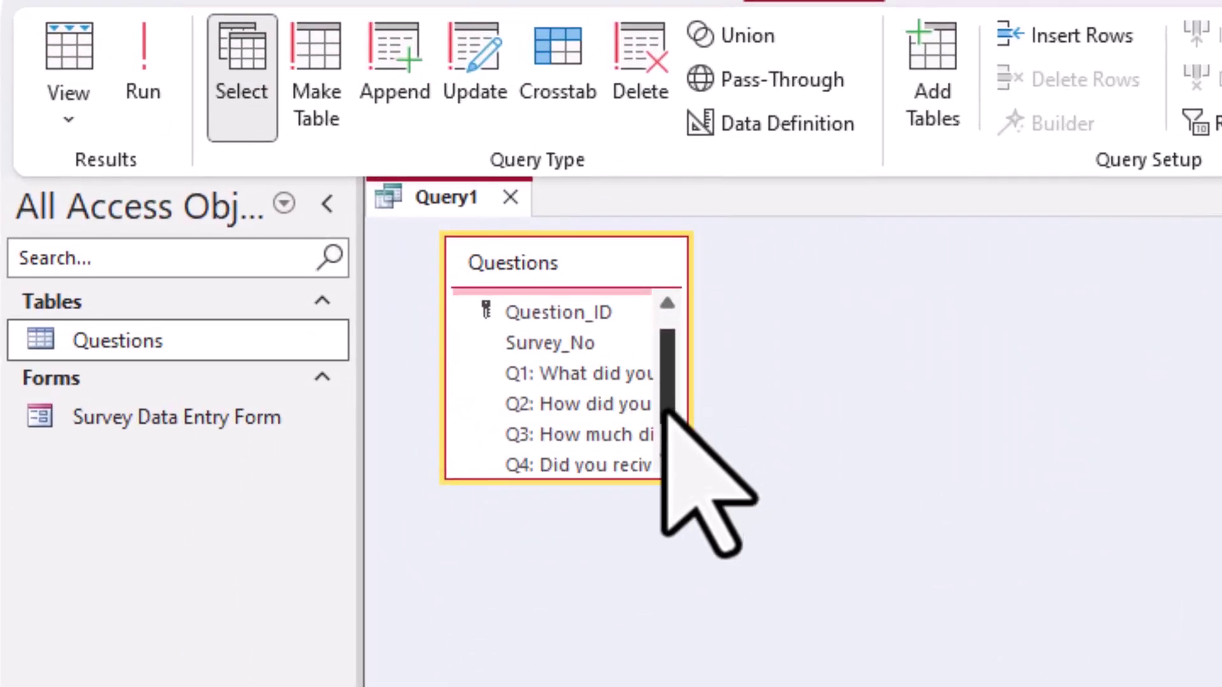
click(545, 377)
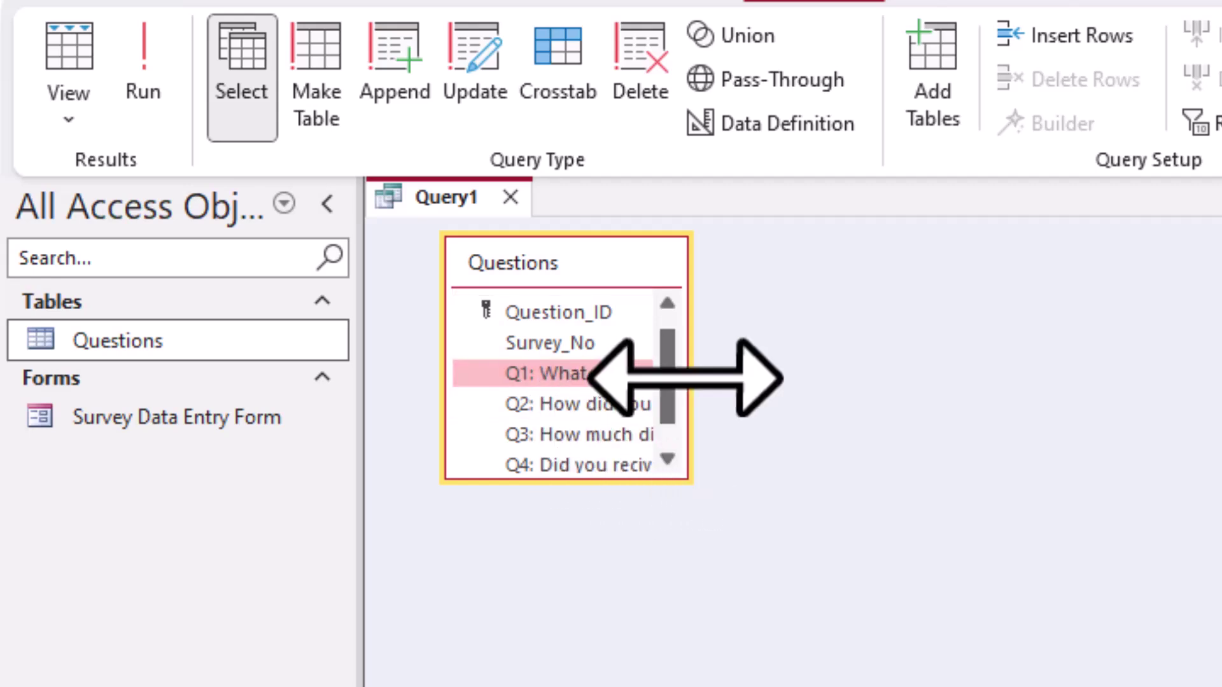
drag(692, 379, 1120, 423)
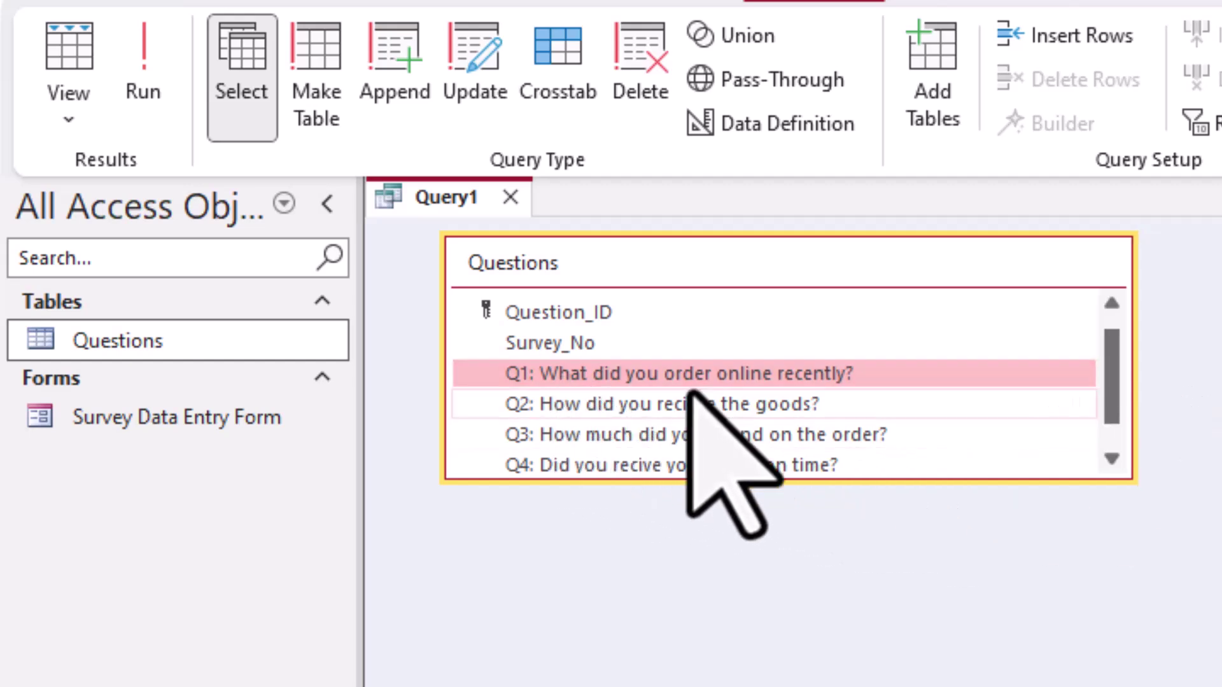
click(732, 381)
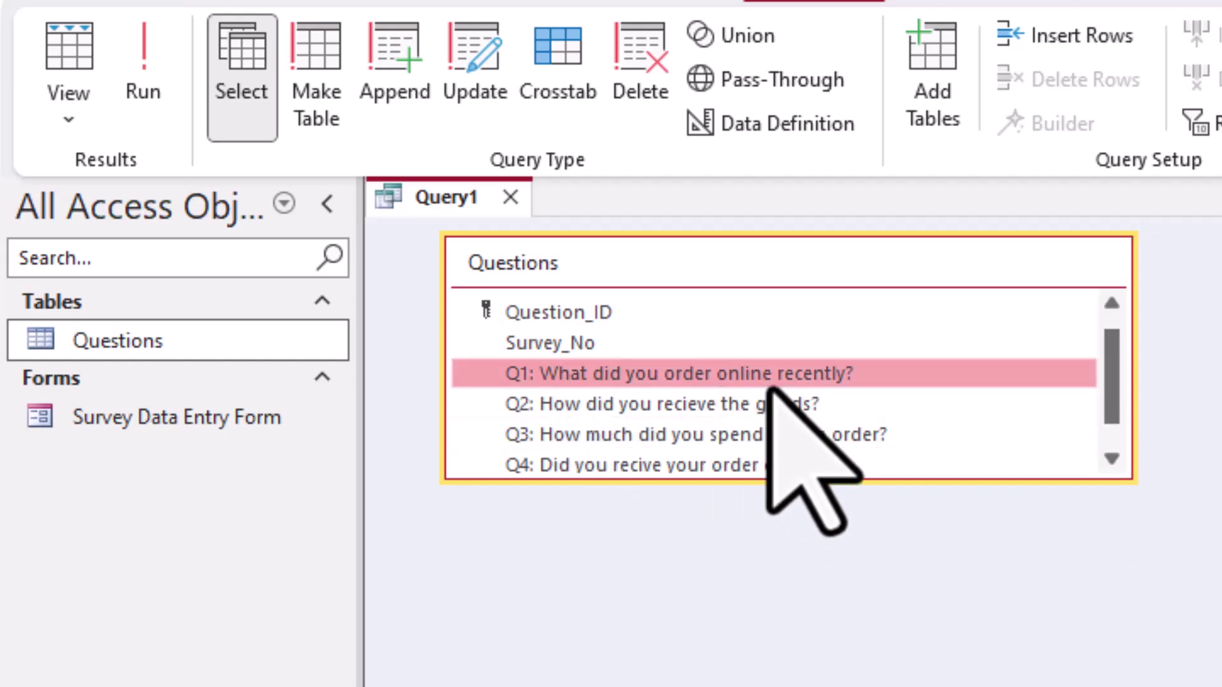
double_click(766, 380)
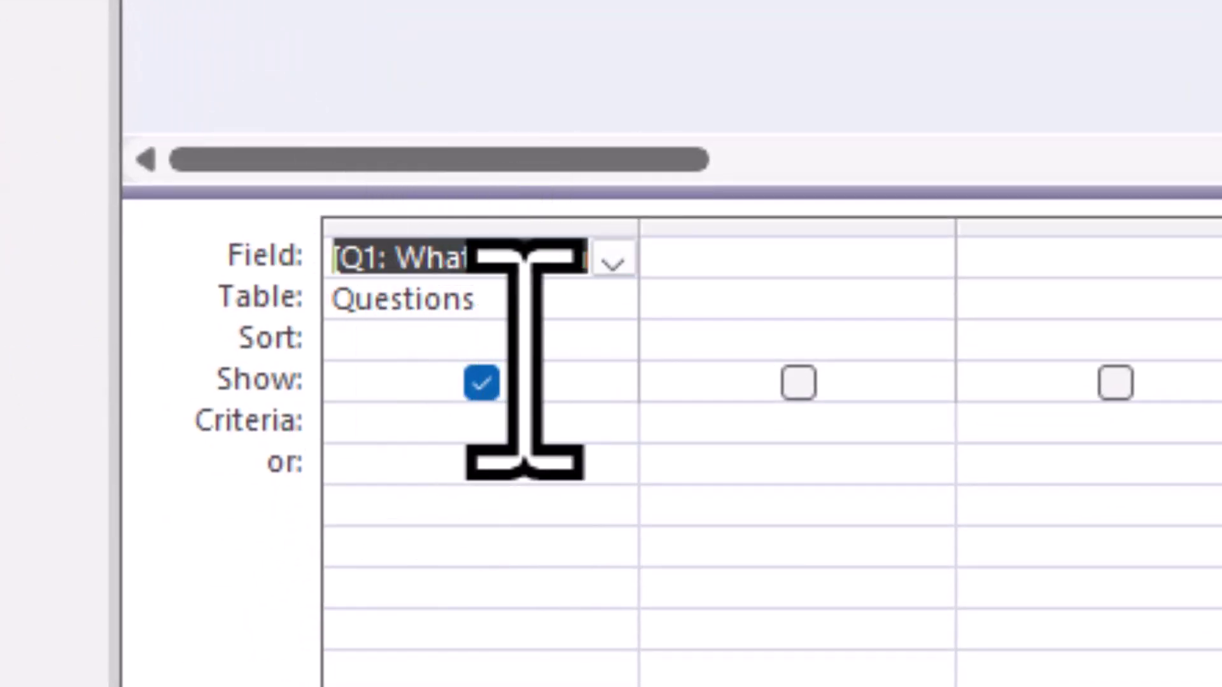
click(527, 347)
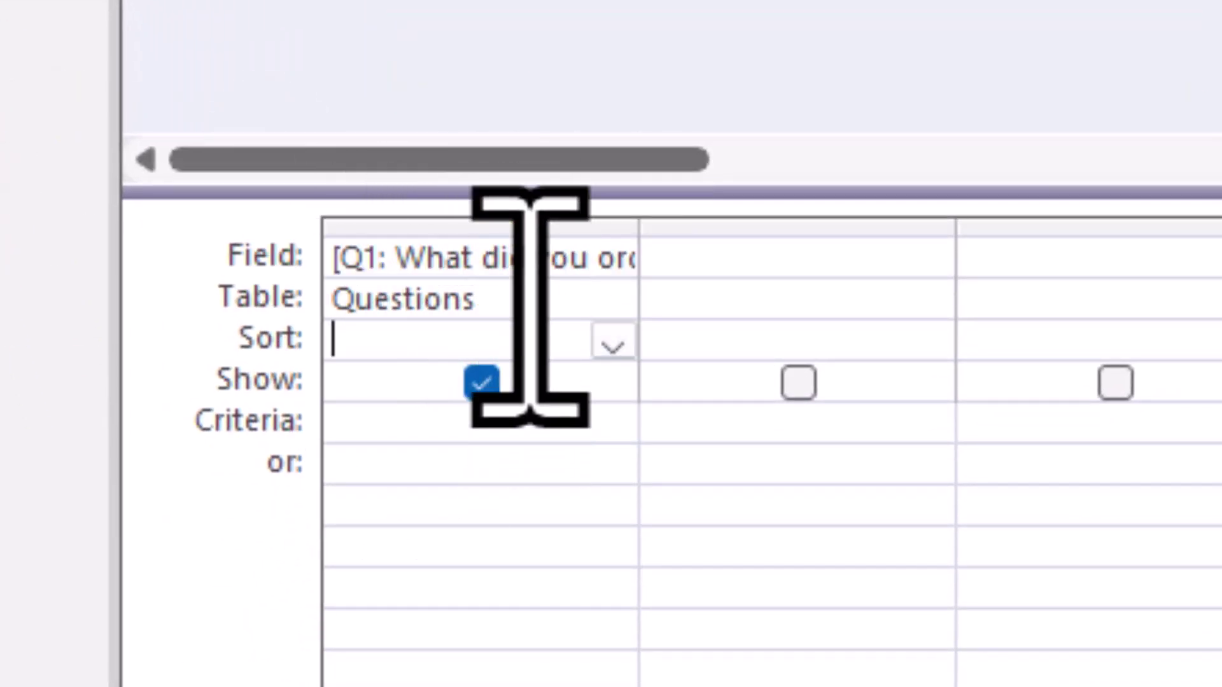
click(532, 304)
click(540, 356)
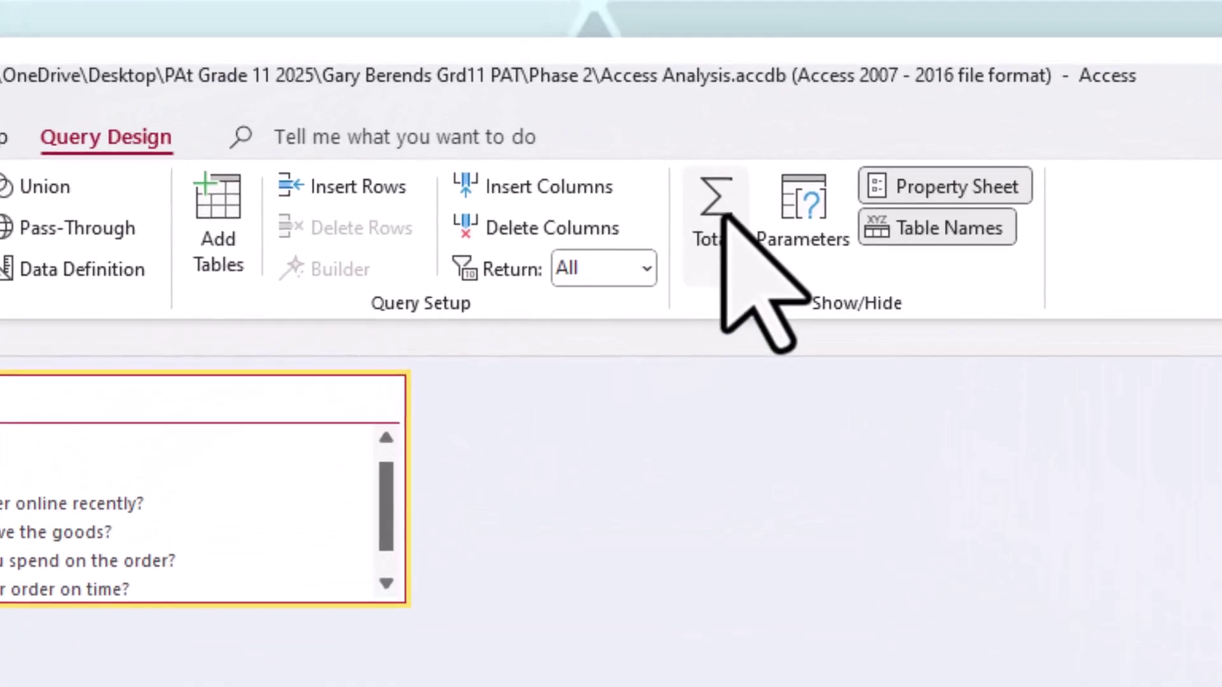
click(727, 215)
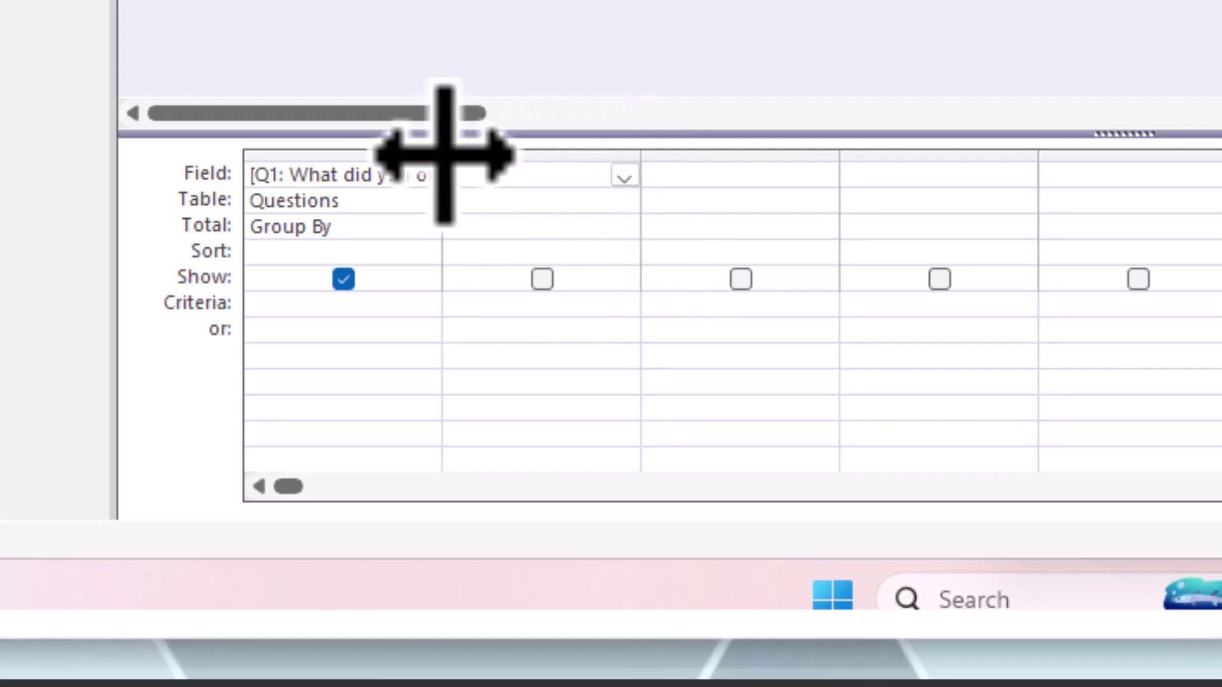
Add a second column 'Total Count: Count(*)' and open its Total setting choices.
drag(444, 154, 676, 163)
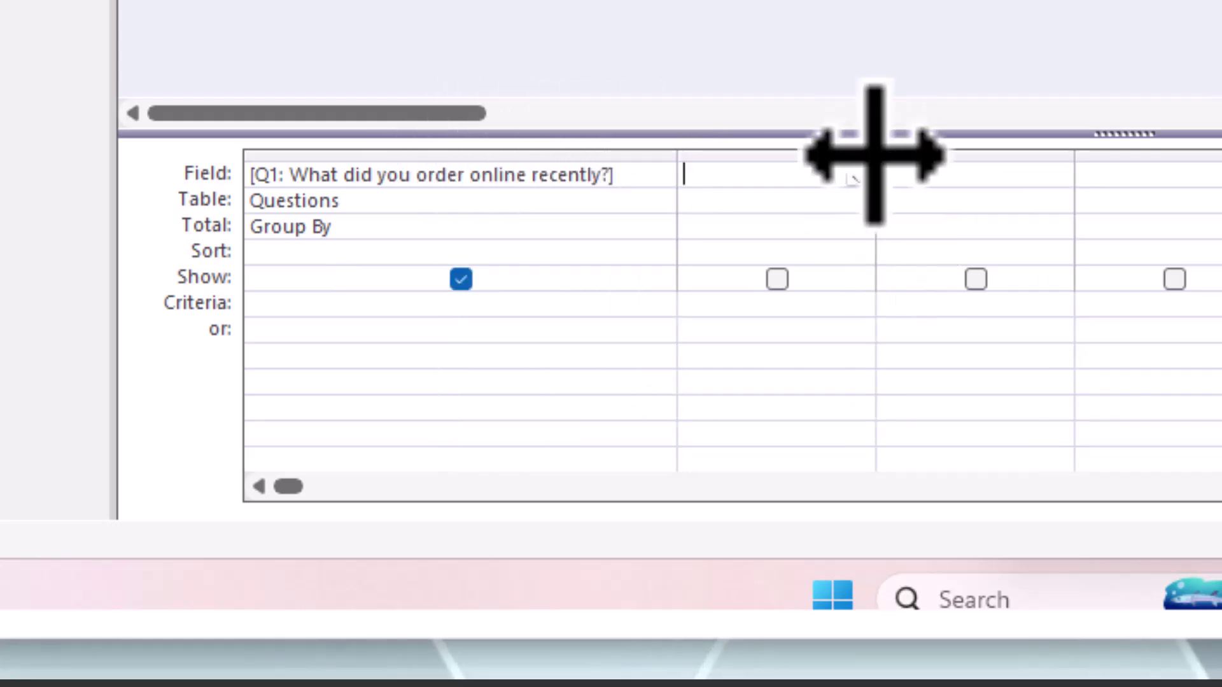
drag(874, 158, 1034, 167)
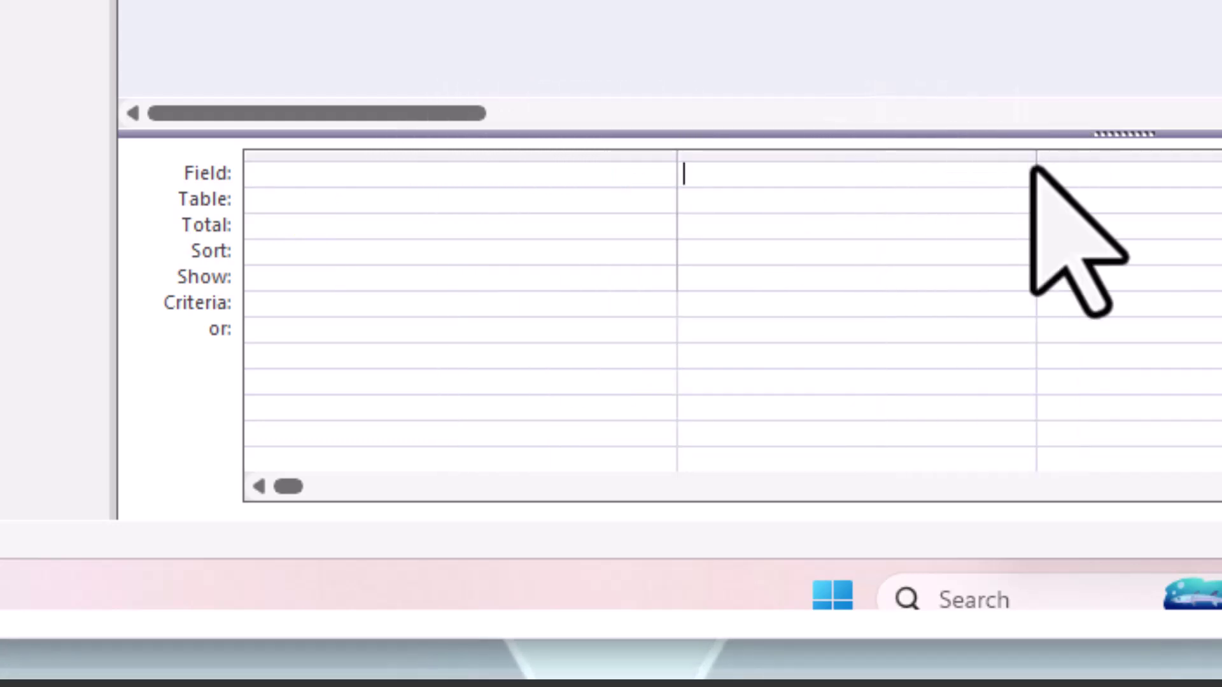
click(769, 204)
click(819, 178)
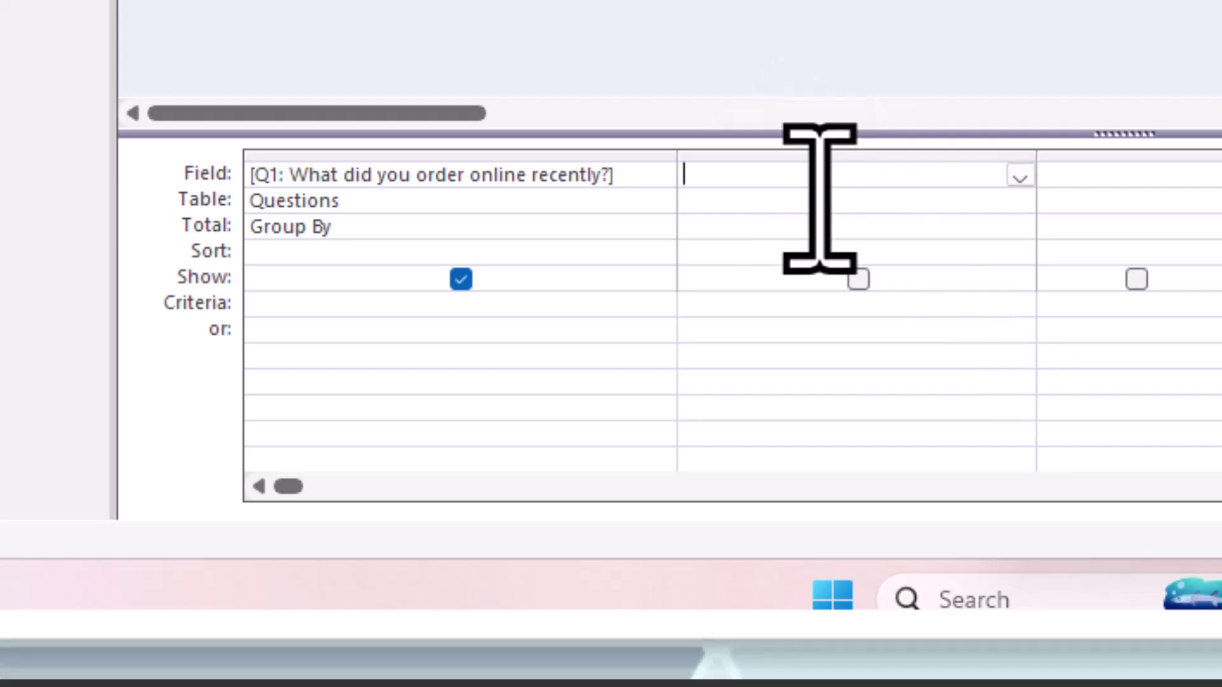
text(T)
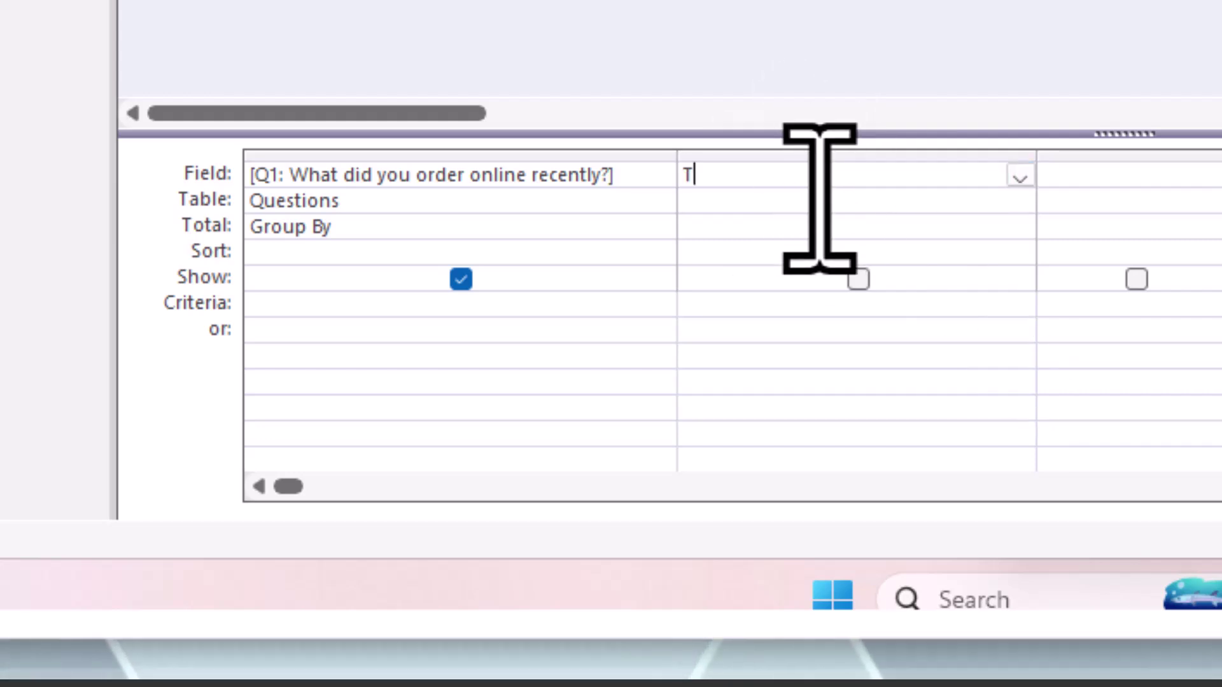
text(otal Count:)
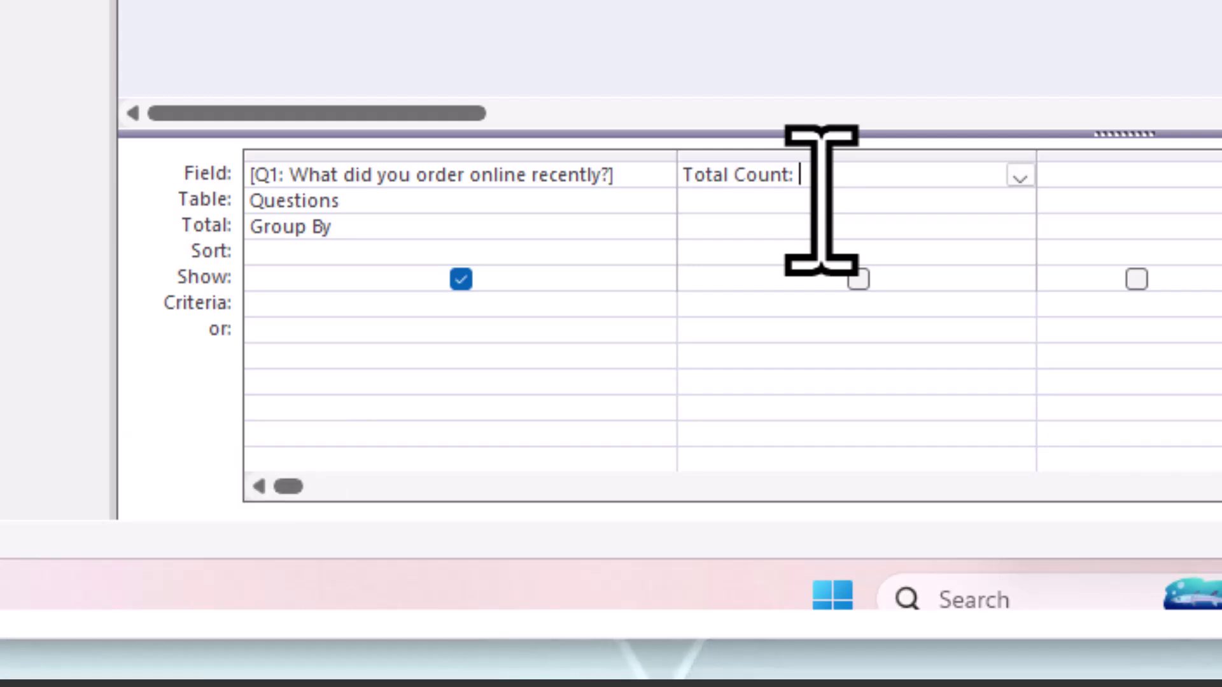
text(Count(8)
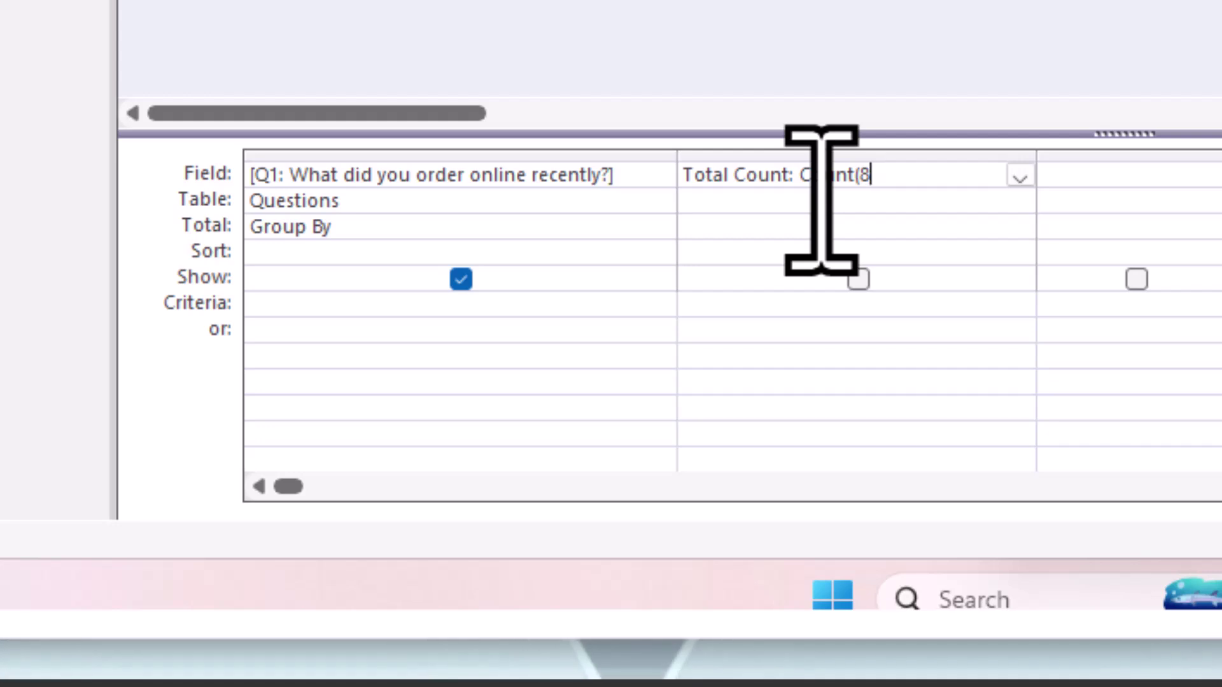
key(BackSpace)
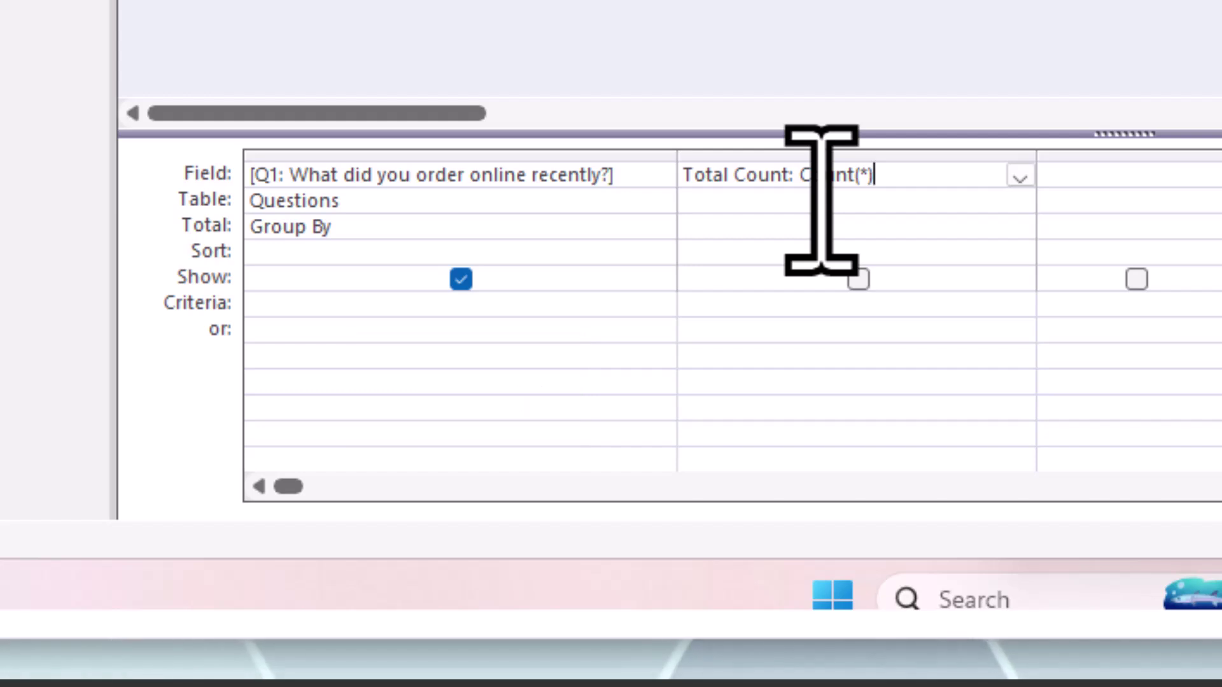
click(799, 229)
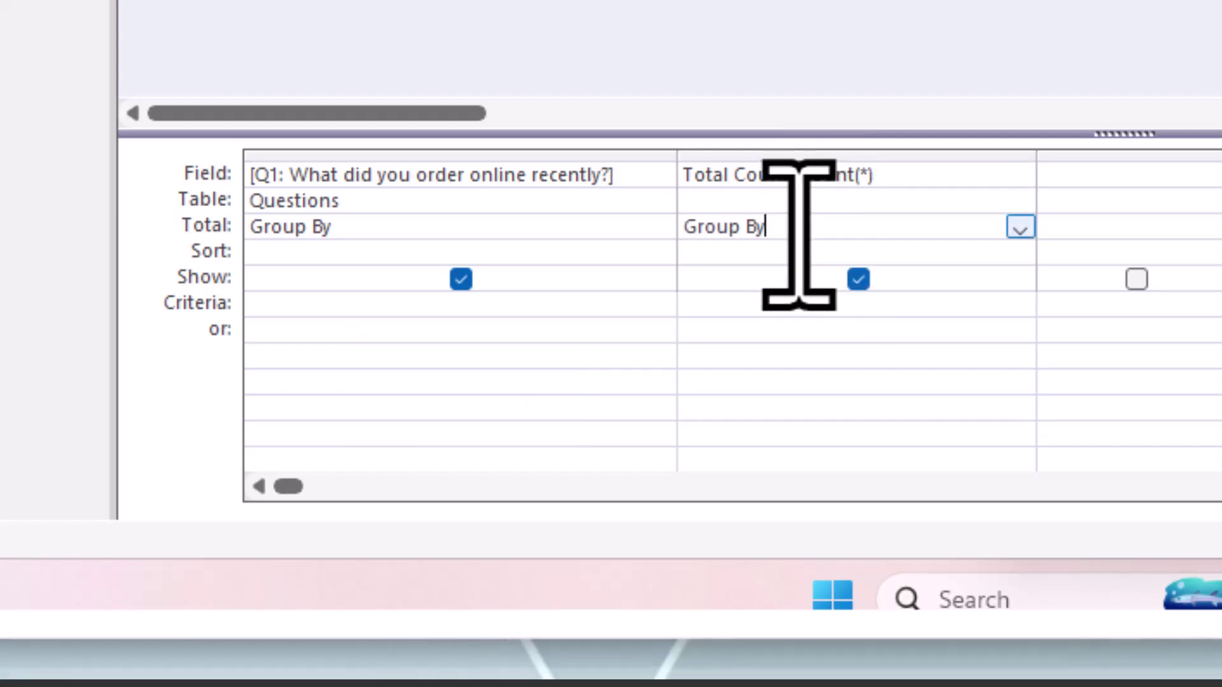
click(1018, 228)
Set Total Count to Expression, run the query, and review counts like Clothing 5, Food 5, Gaming 3.
click(812, 498)
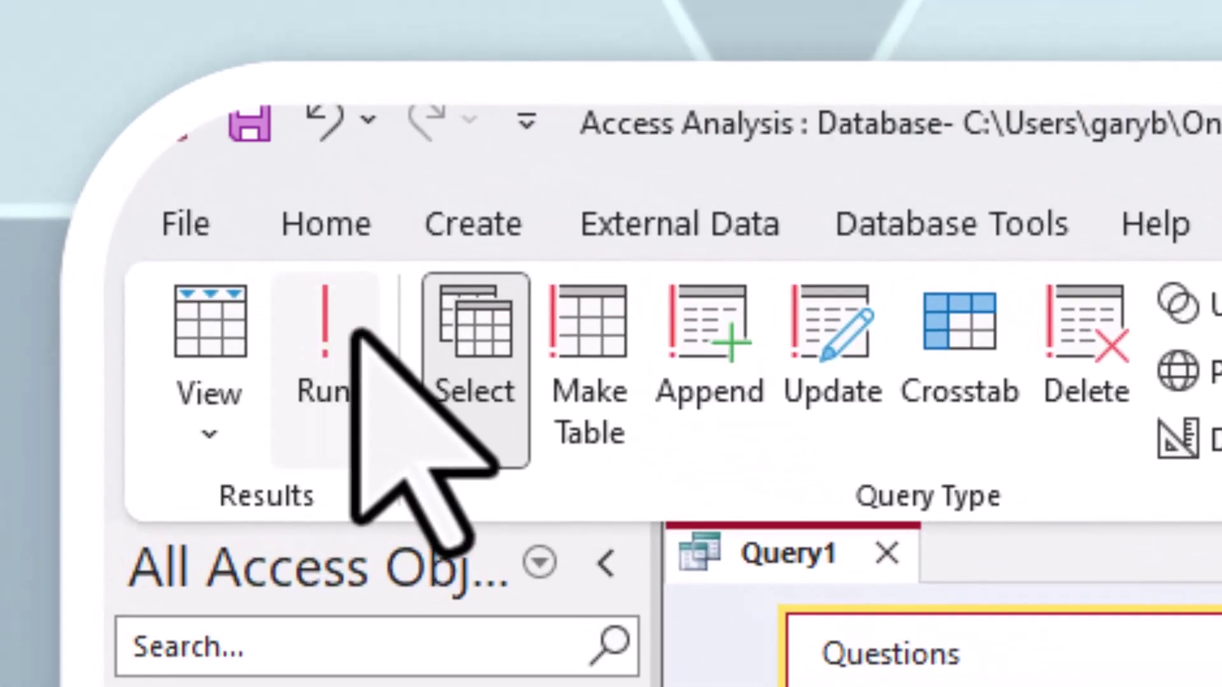
click(365, 347)
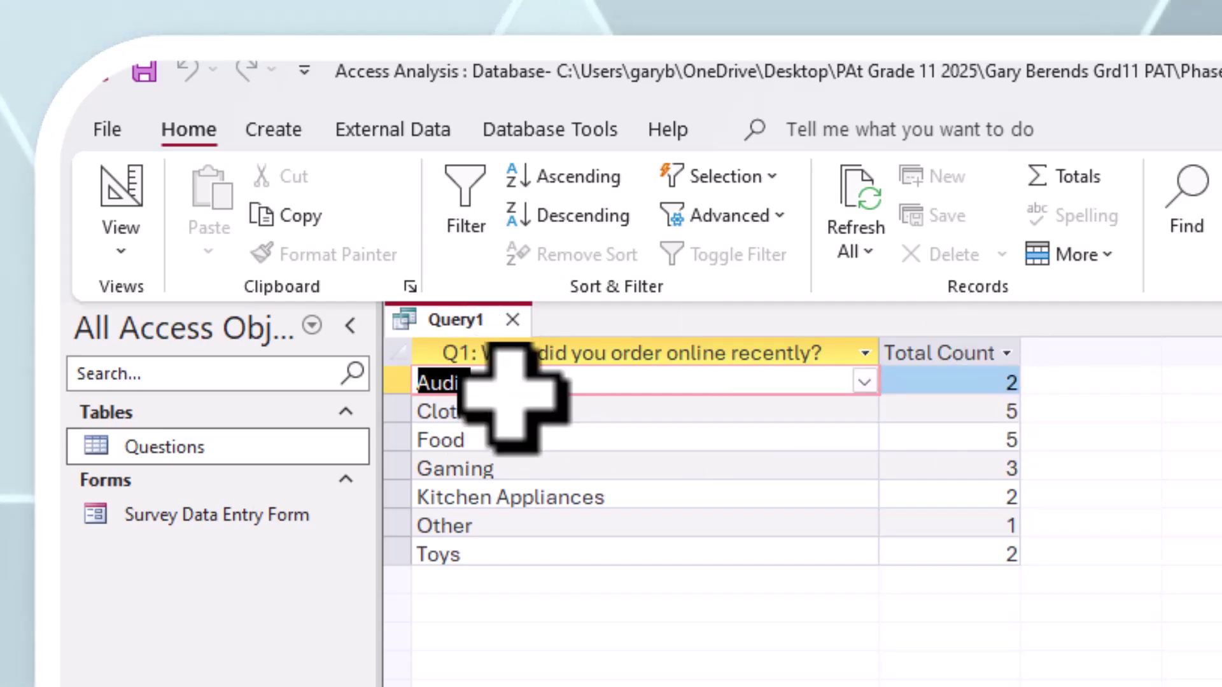
click(536, 413)
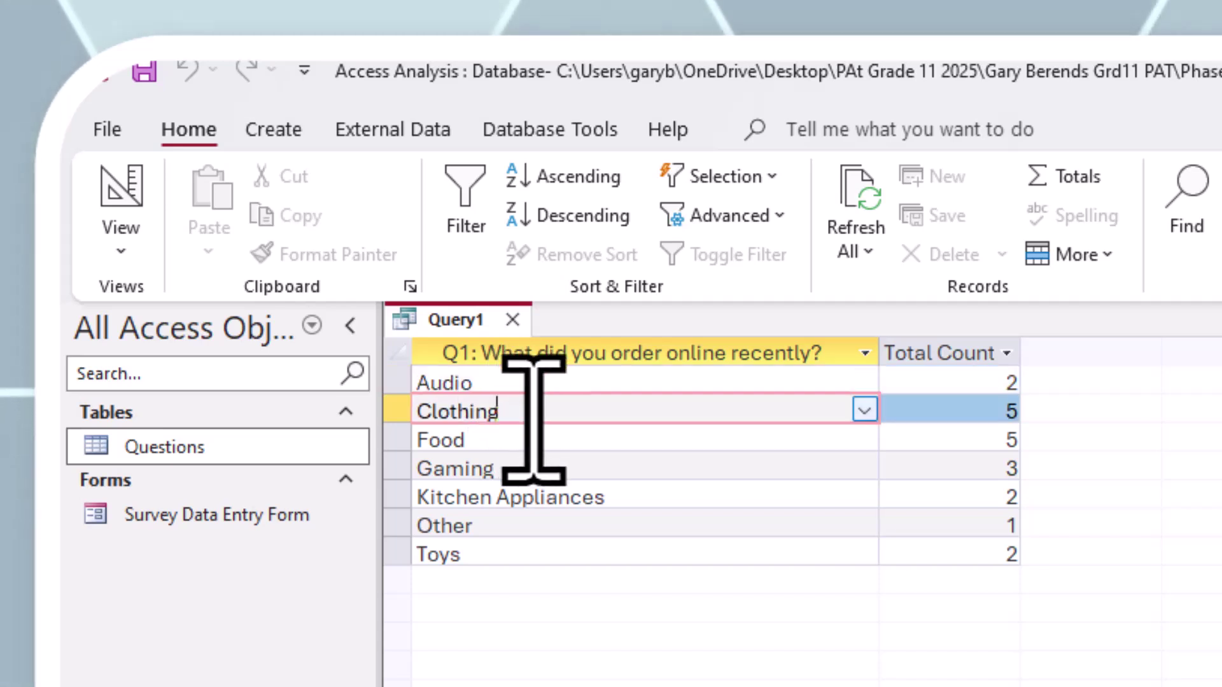
click(551, 440)
click(555, 469)
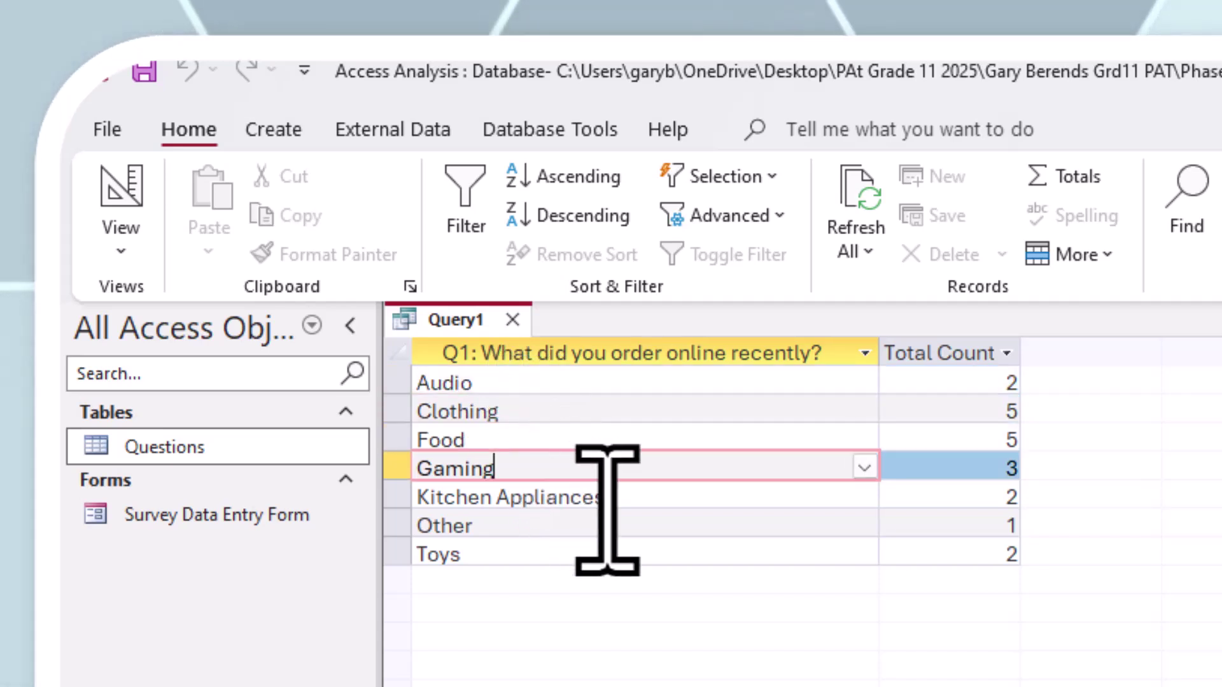
click(627, 503)
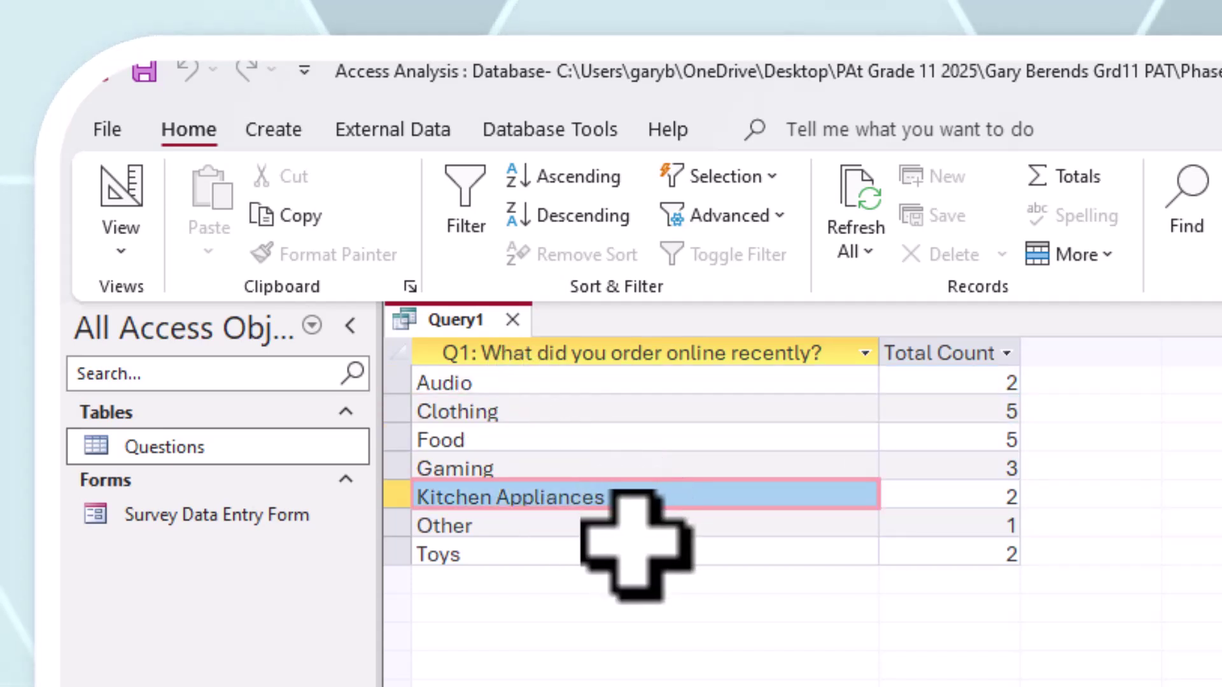
click(625, 500)
click(627, 525)
click(636, 554)
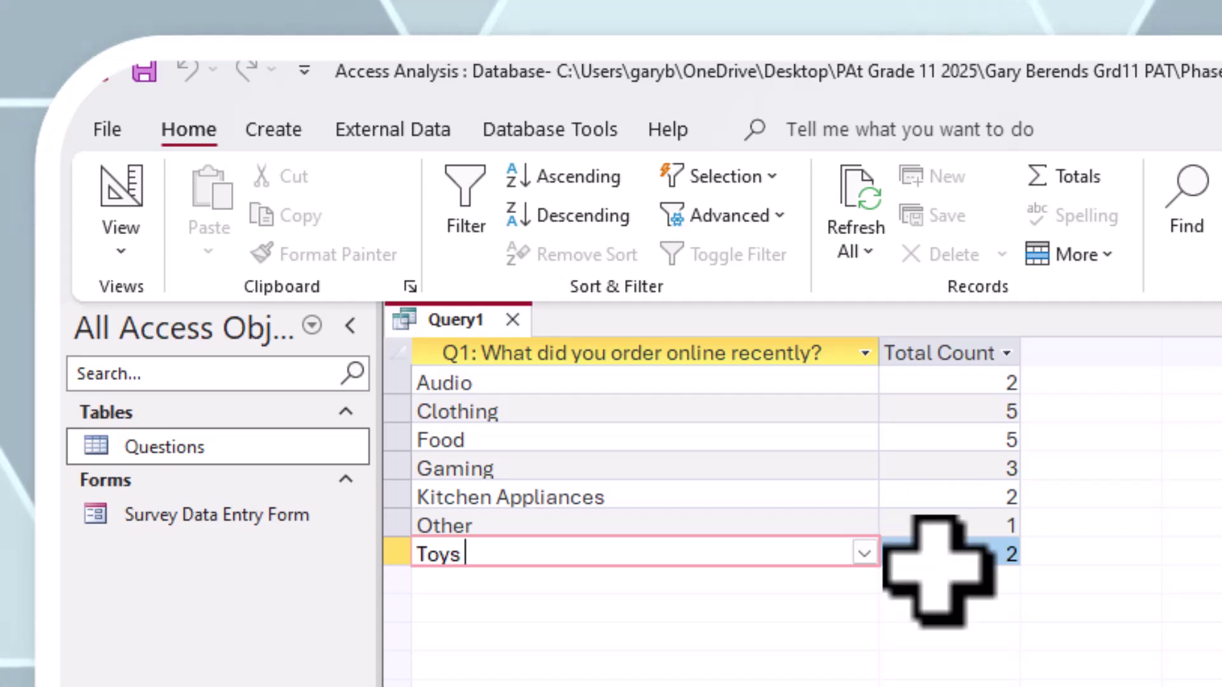
Return to Design View, sort Total Count descending, and rerun the query.
right_click(468, 321)
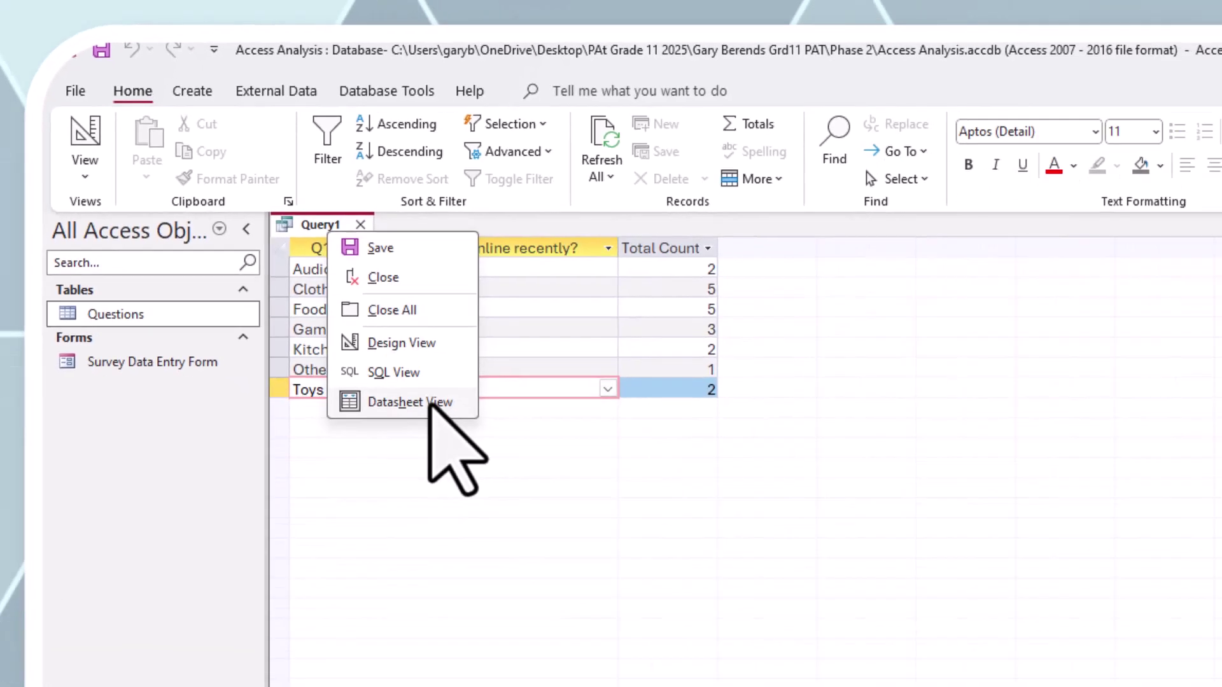
click(575, 572)
right_click(189, 131)
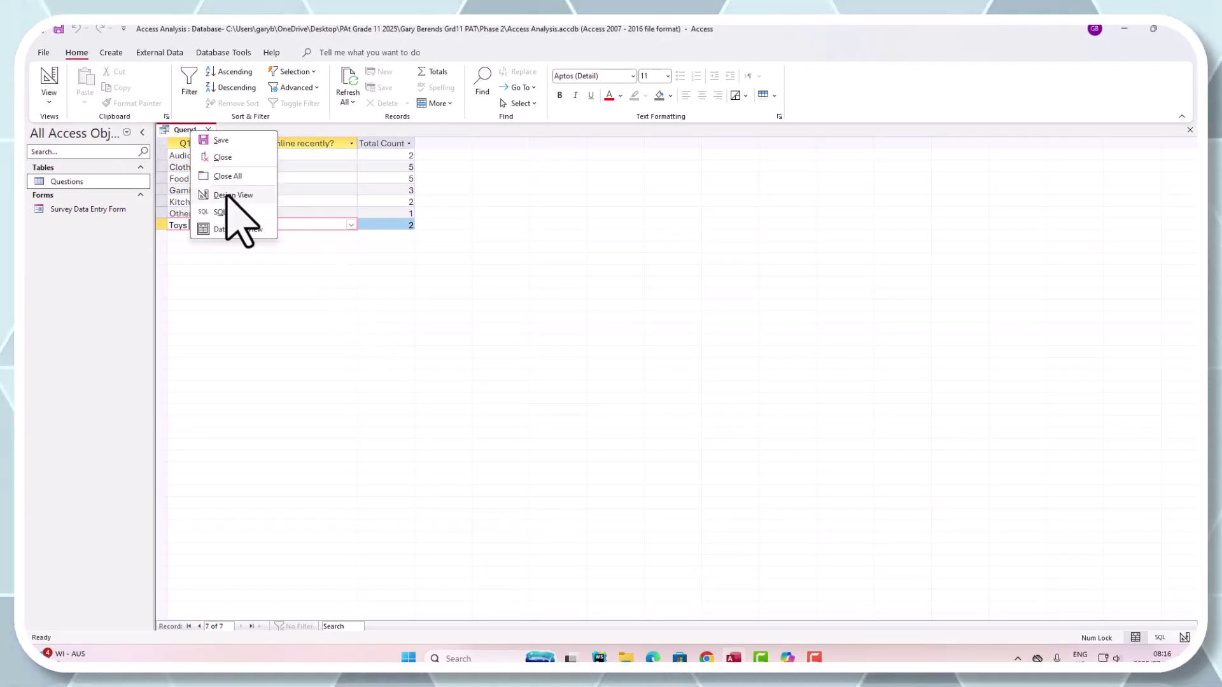
click(229, 194)
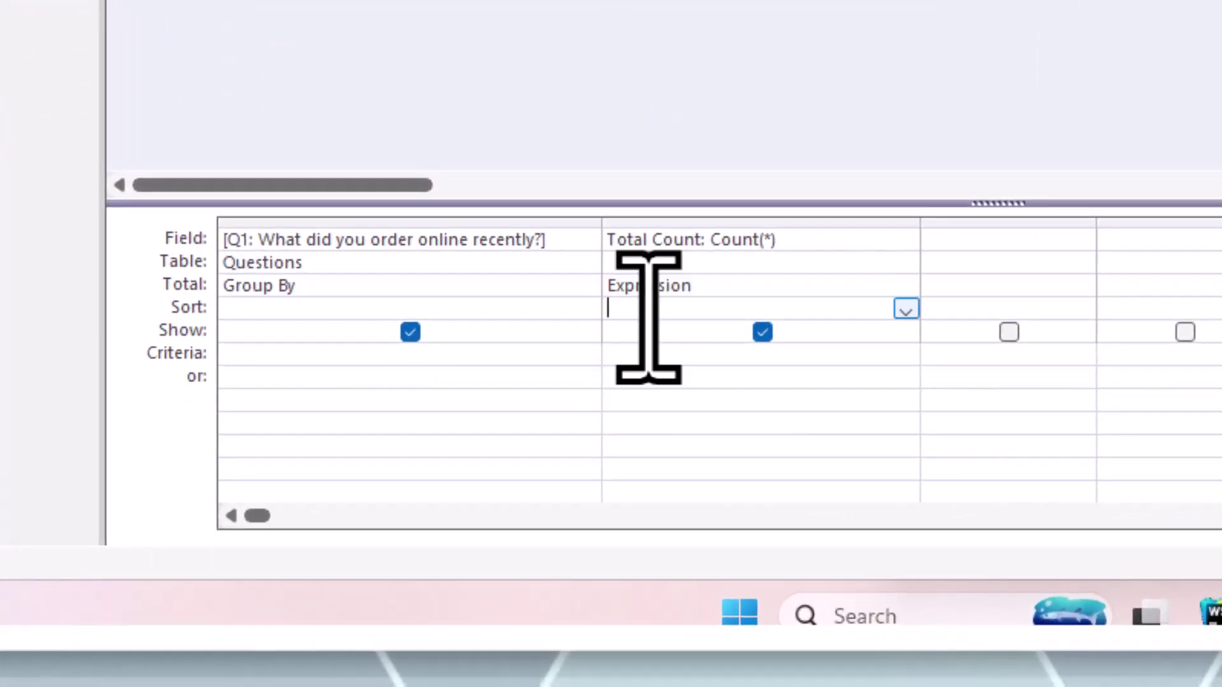
click(903, 309)
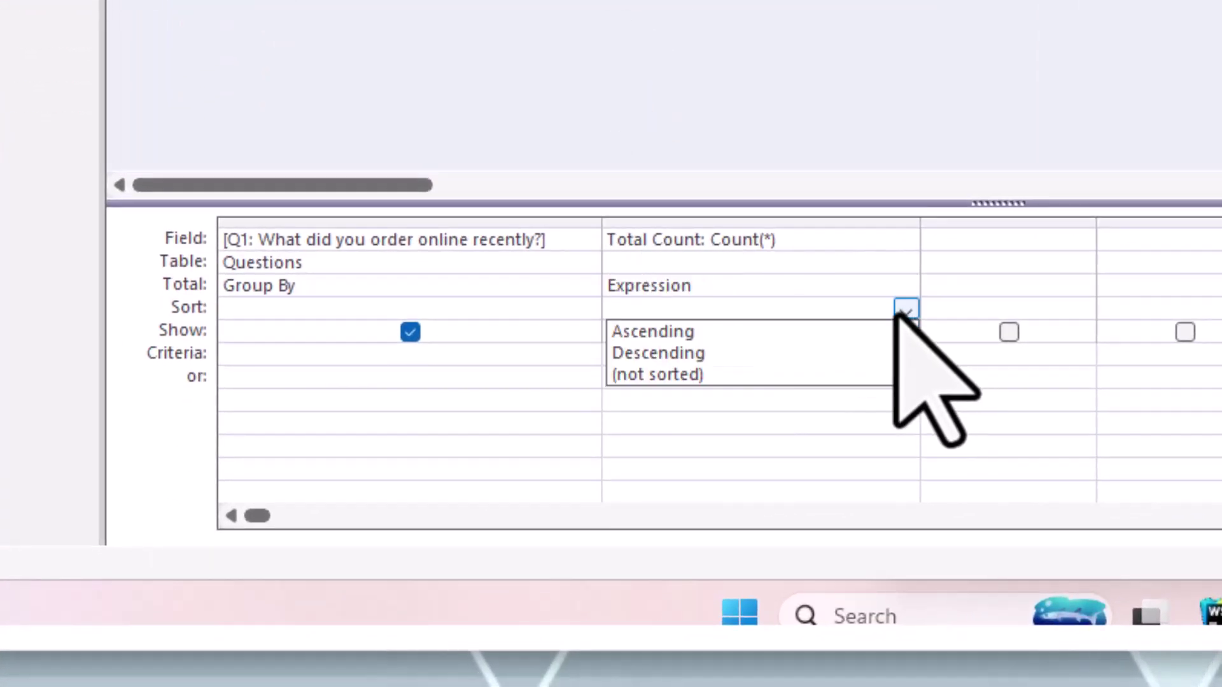
click(715, 355)
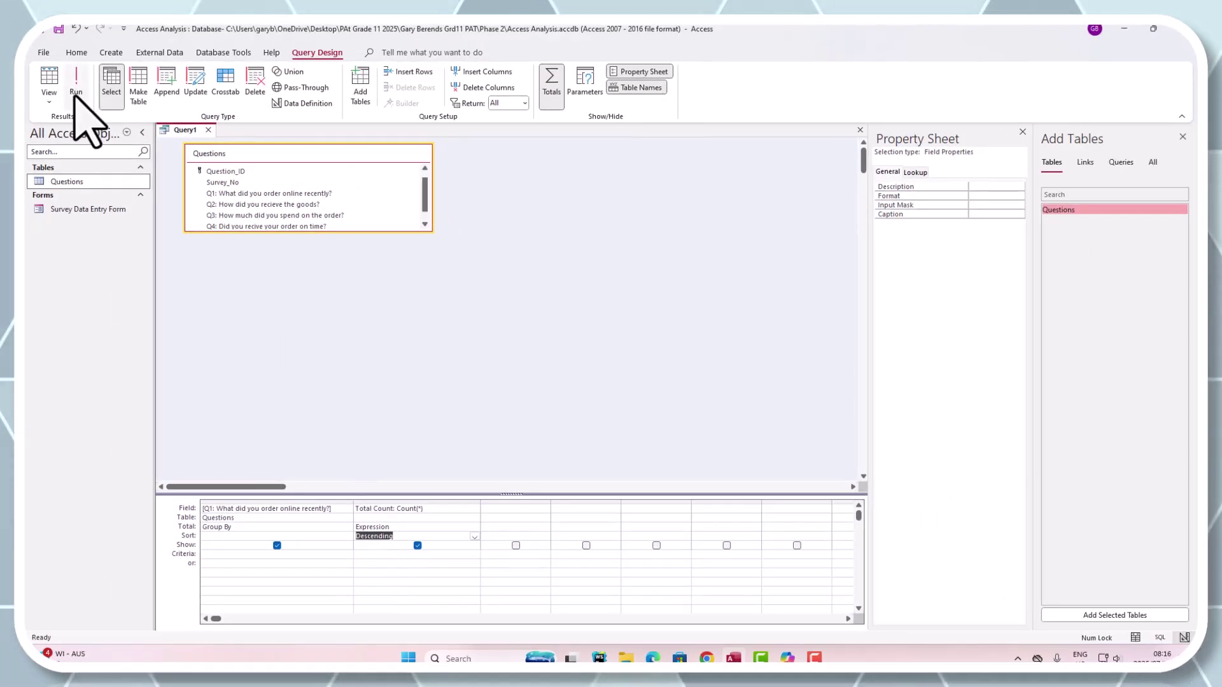
click(76, 92)
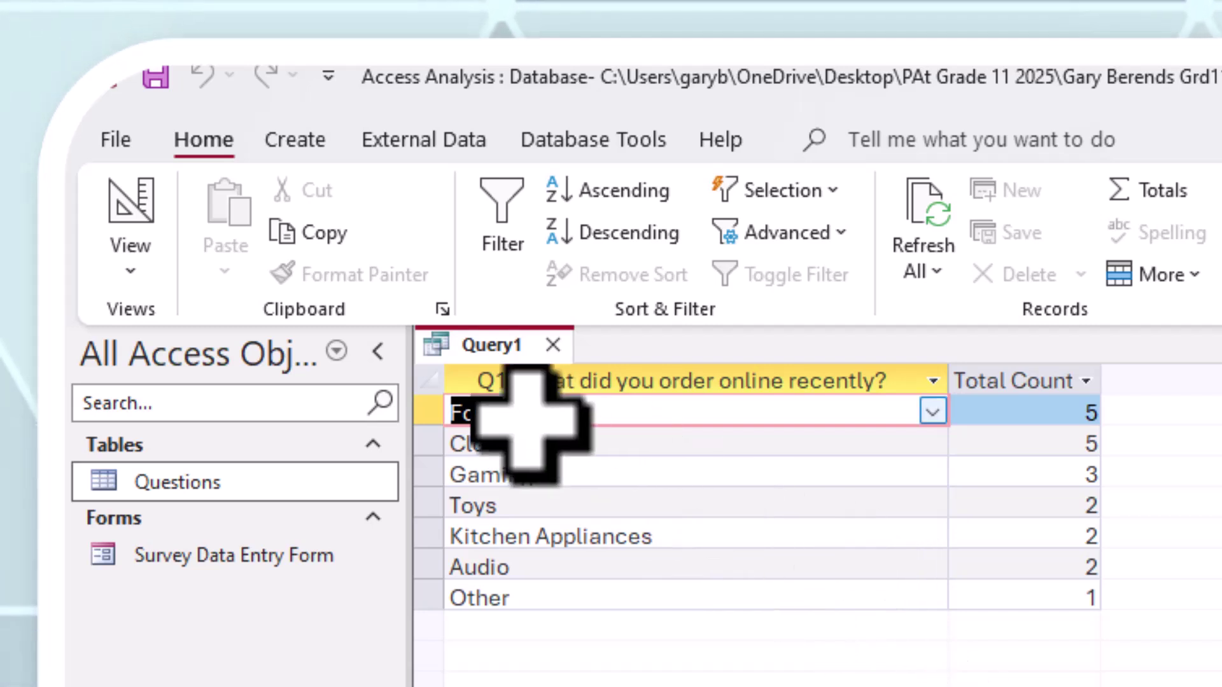
Save the query with the name 'Most Categories Ordered Online' in the Save As dialog.
key(Delete)
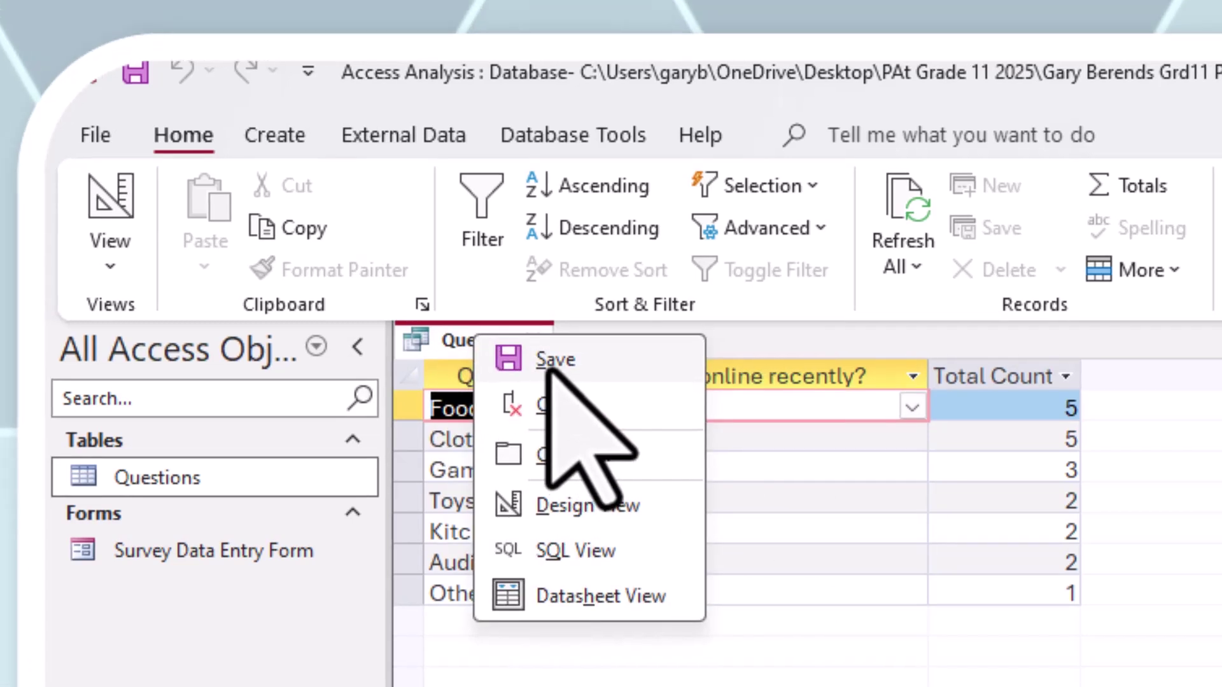
click(549, 371)
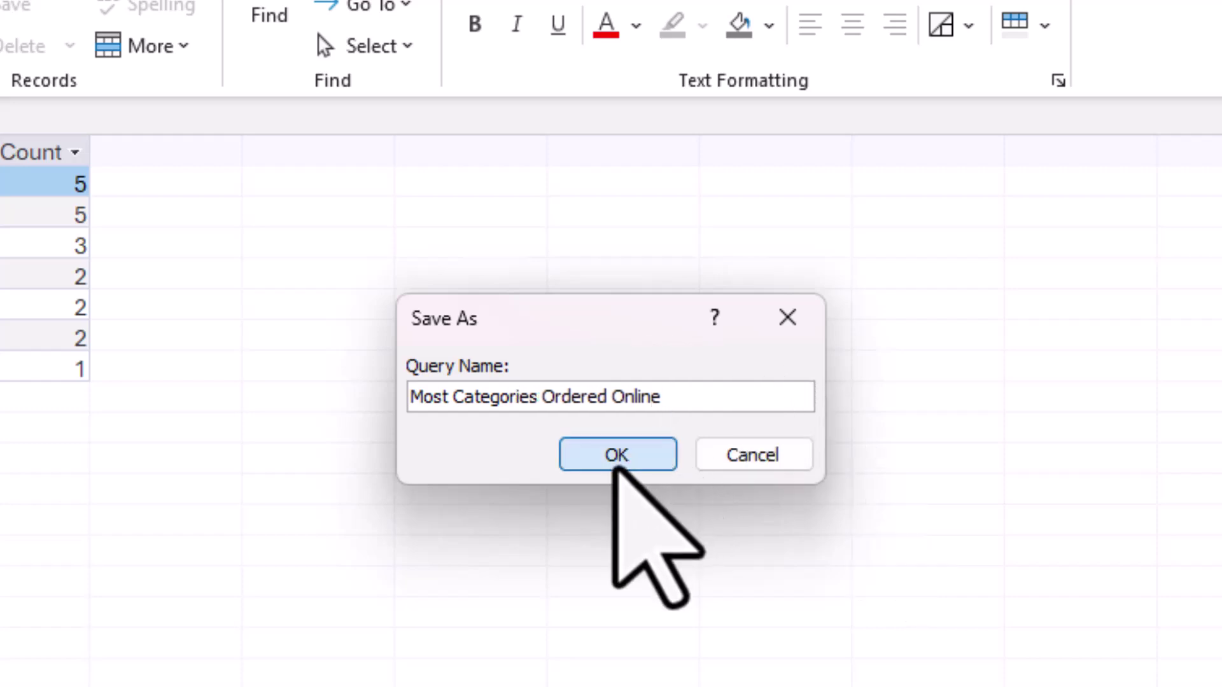
click(617, 461)
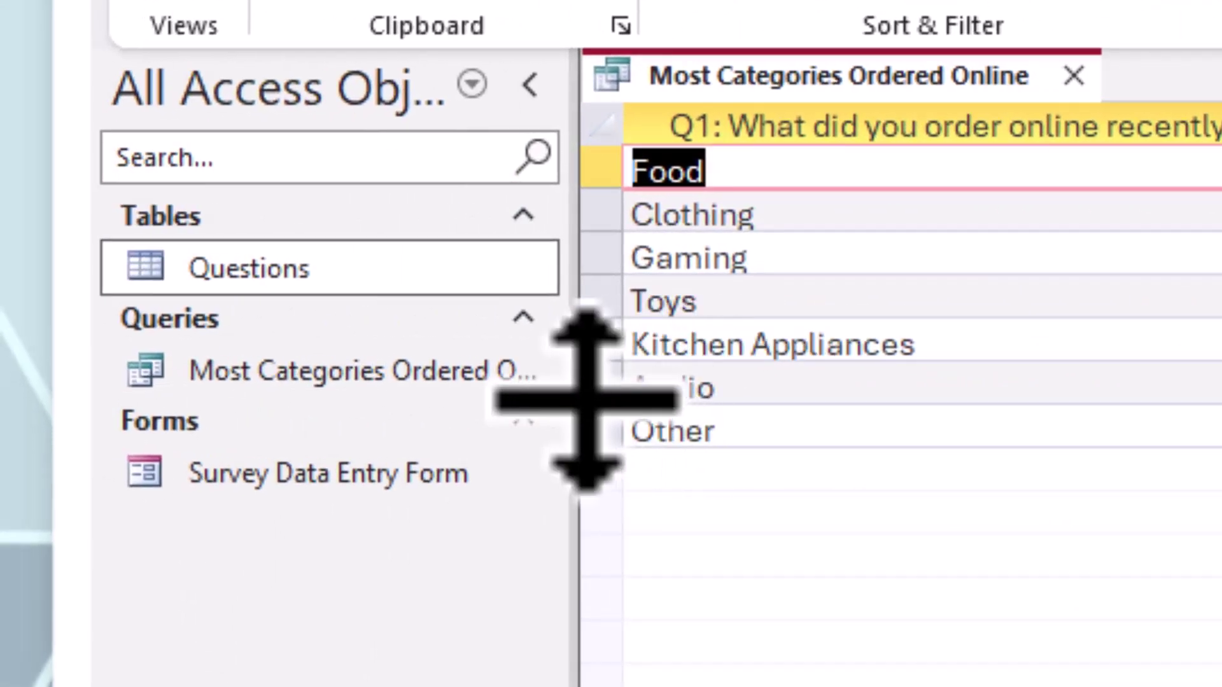
Widen the navigation pane, close the saved query, and reopen it from Queries.
drag(572, 409, 689, 445)
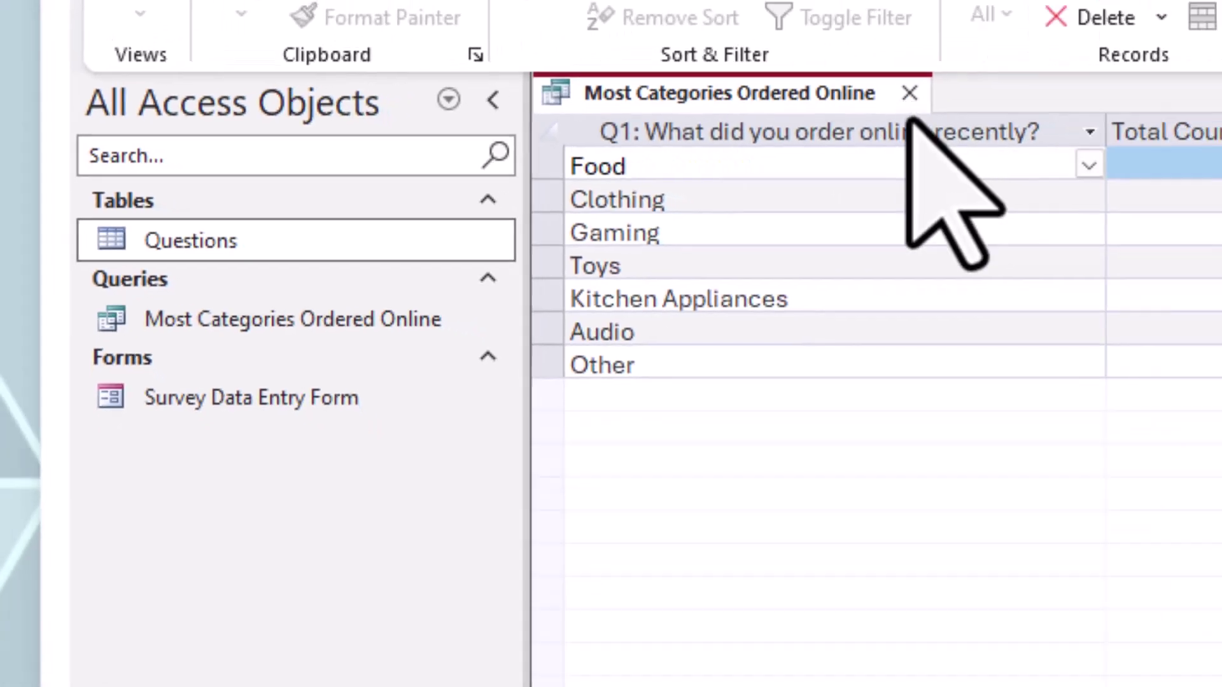
click(910, 93)
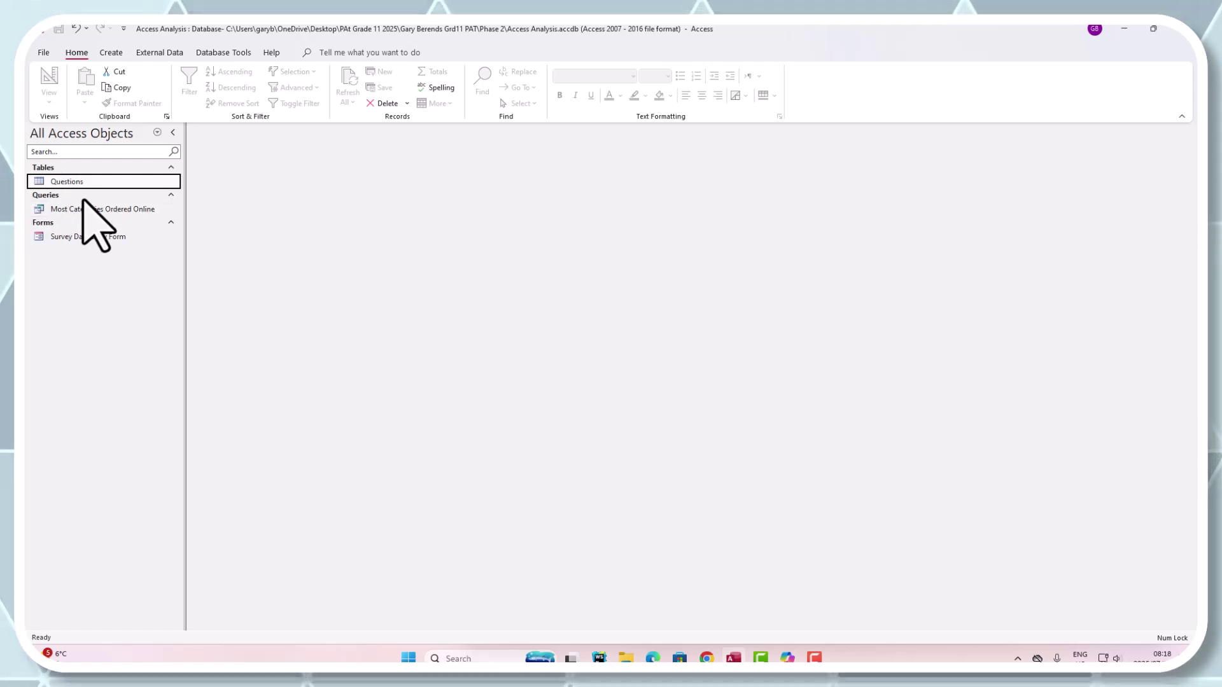
double_click(89, 210)
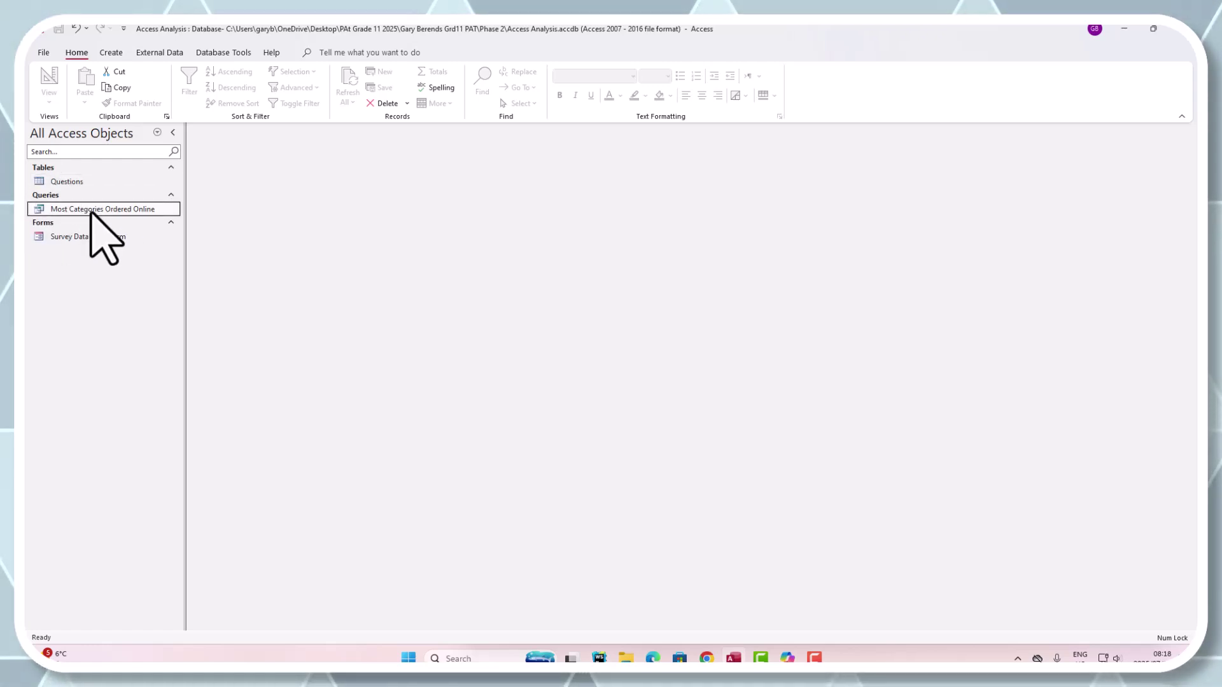